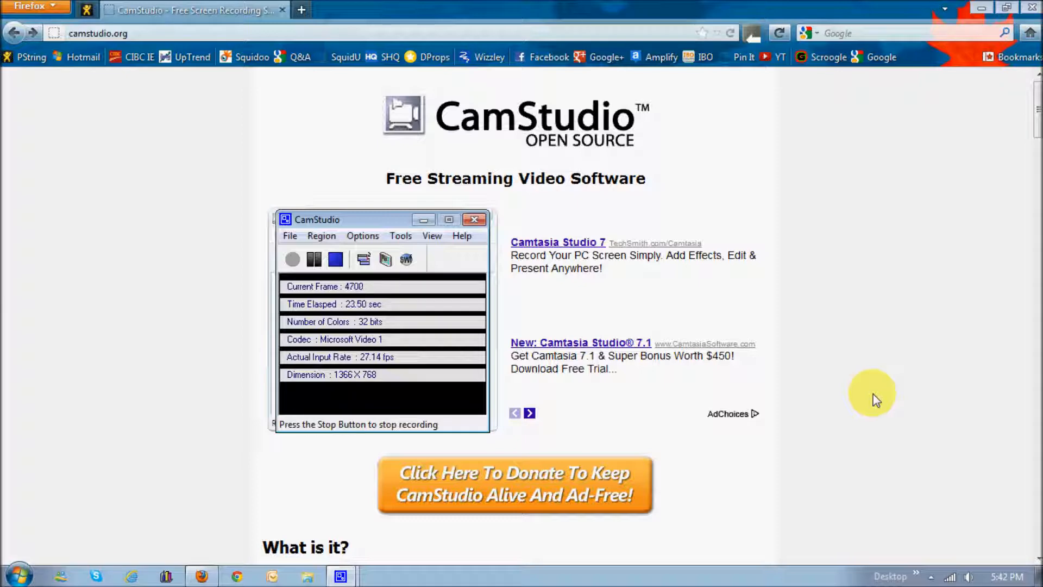
Start a new Firefox tab with Google to search for camstudio
{"action": "left_click", "coordinate": [882, 58]}
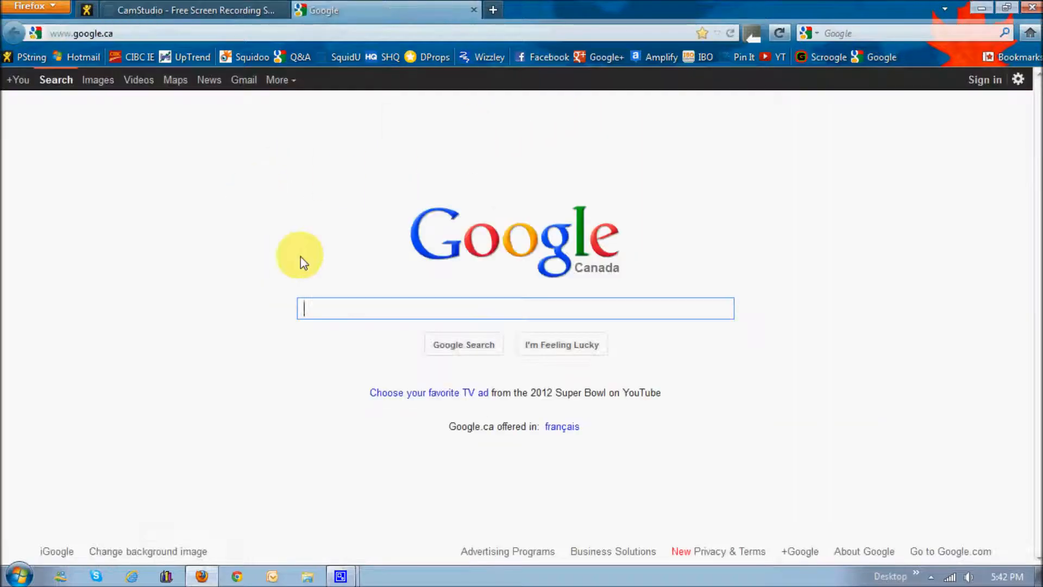
{"action": "type", "text": "camstudio"}
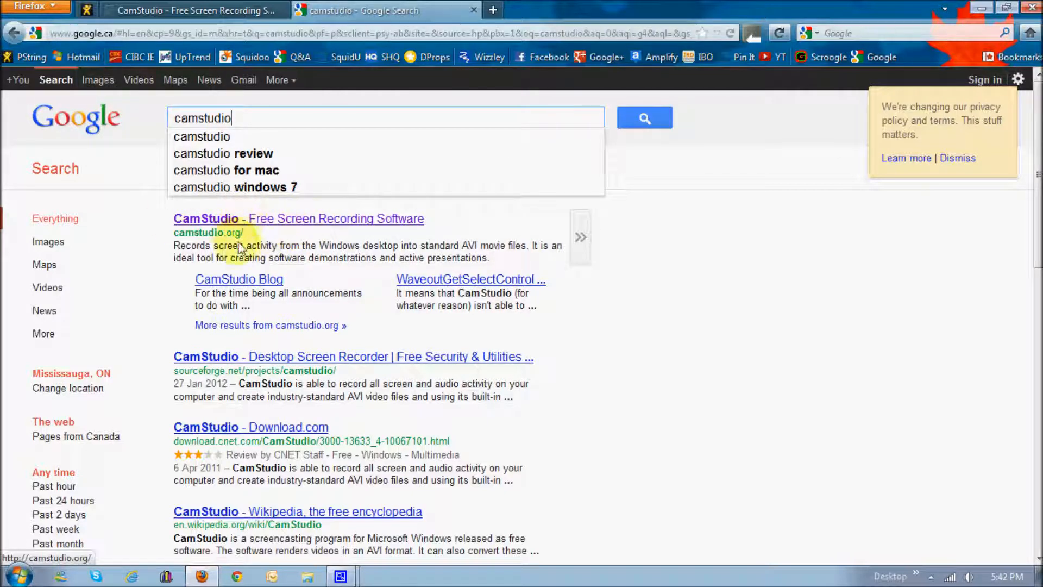
Visit camstudio.org from the results, close that tab and return to the CamStudio recorder
{"action": "left_click", "coordinate": [275, 219]}
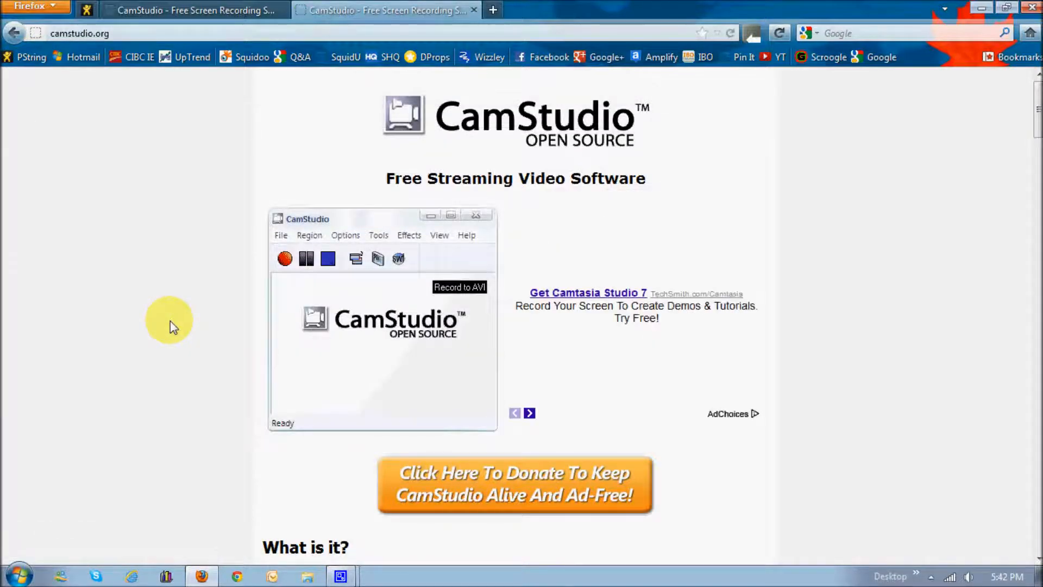
{"action": "scroll", "coordinate": [170, 321], "scroll_direction": "down", "scroll_amount": 5}
{"action": "scroll", "coordinate": [170, 319], "scroll_direction": "down", "scroll_amount": 5}
{"action": "scroll", "coordinate": [170, 326], "scroll_direction": "down", "scroll_amount": 4}
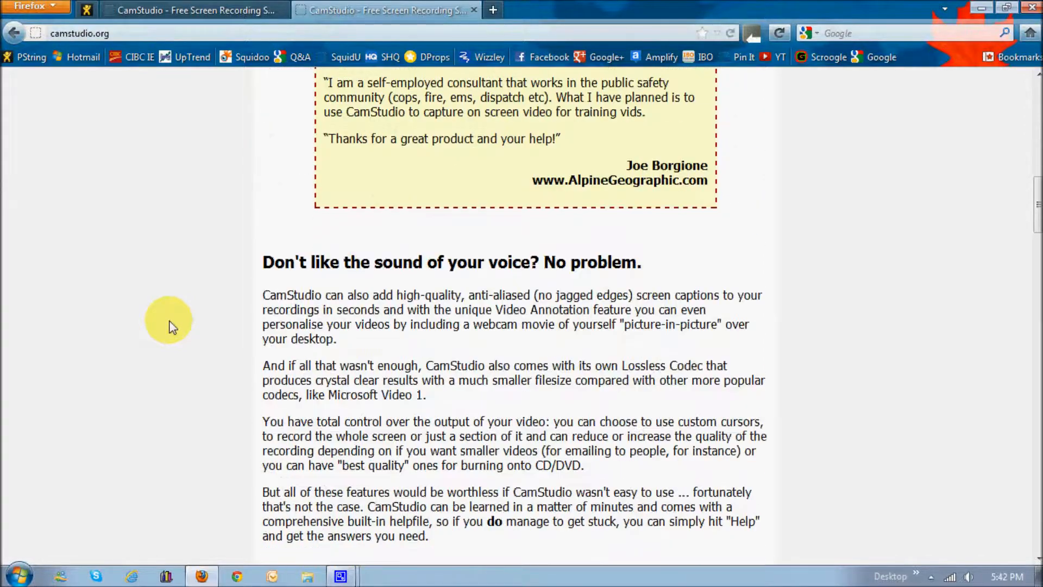
{"action": "scroll", "coordinate": [171, 326], "scroll_direction": "down", "scroll_amount": 9}
{"action": "scroll", "coordinate": [171, 326], "scroll_direction": "down", "scroll_amount": 5}
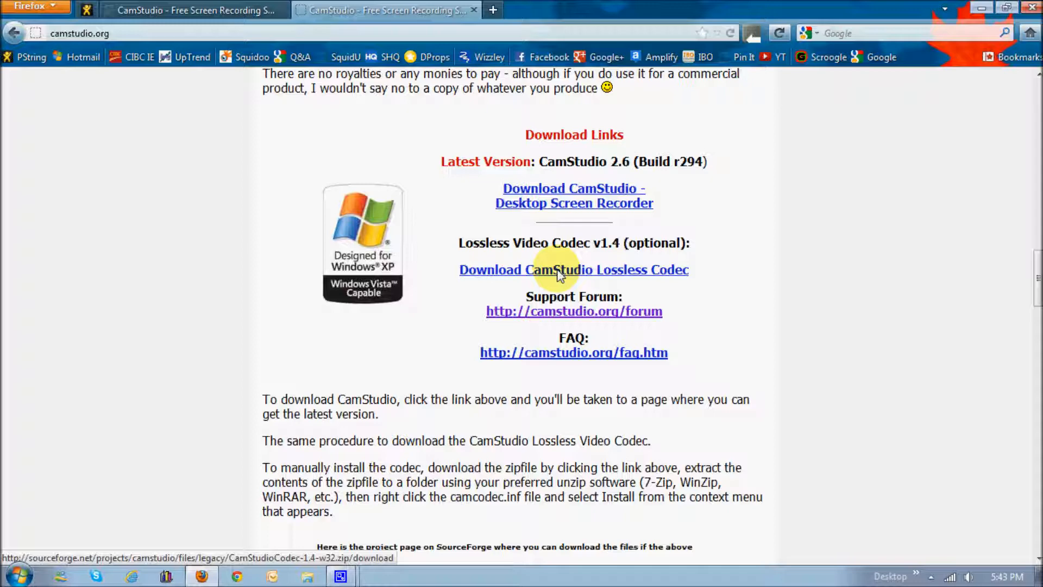
{"action": "left_click", "coordinate": [475, 16]}
{"action": "key", "text": "alt+Tab"}
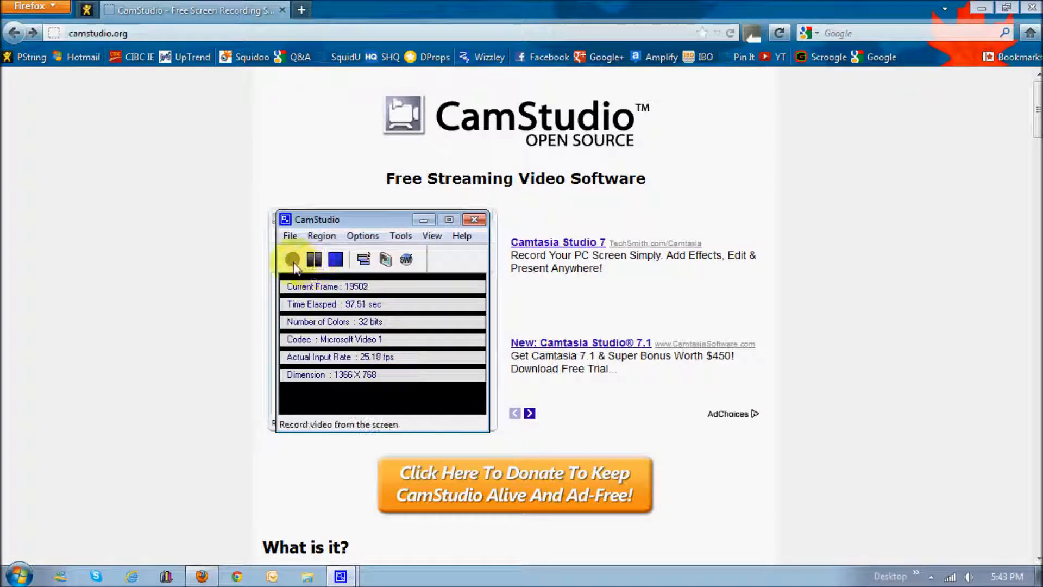
{"action": "left_click", "coordinate": [335, 262]}
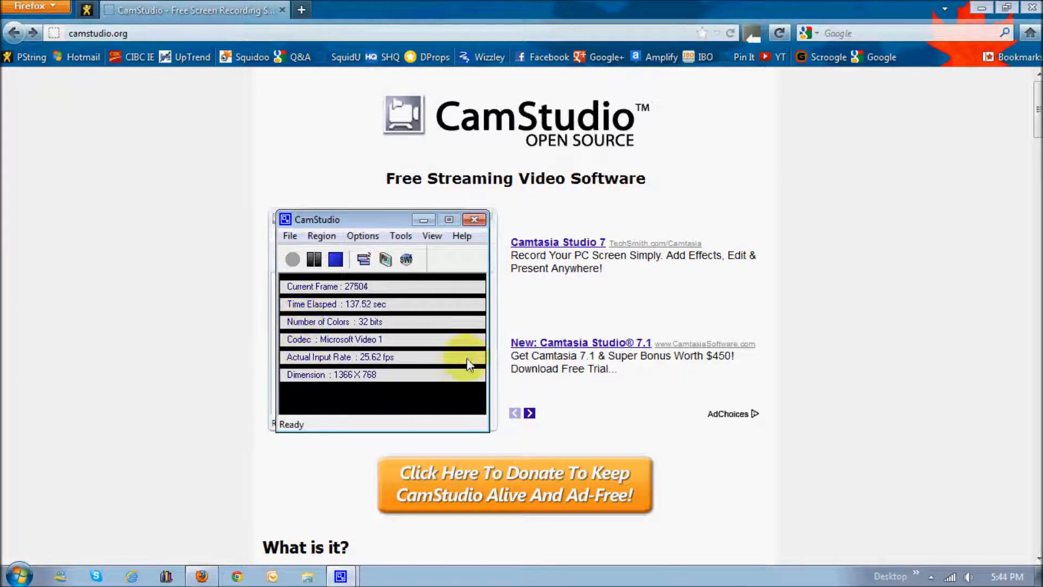
{"action": "left_click", "coordinate": [364, 259]}
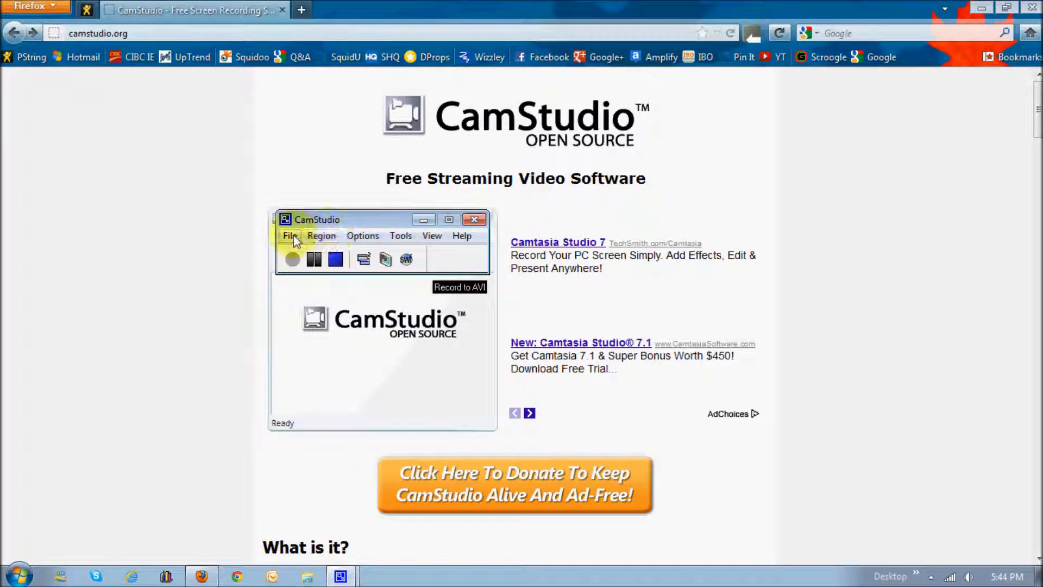
{"action": "left_click", "coordinate": [363, 260]}
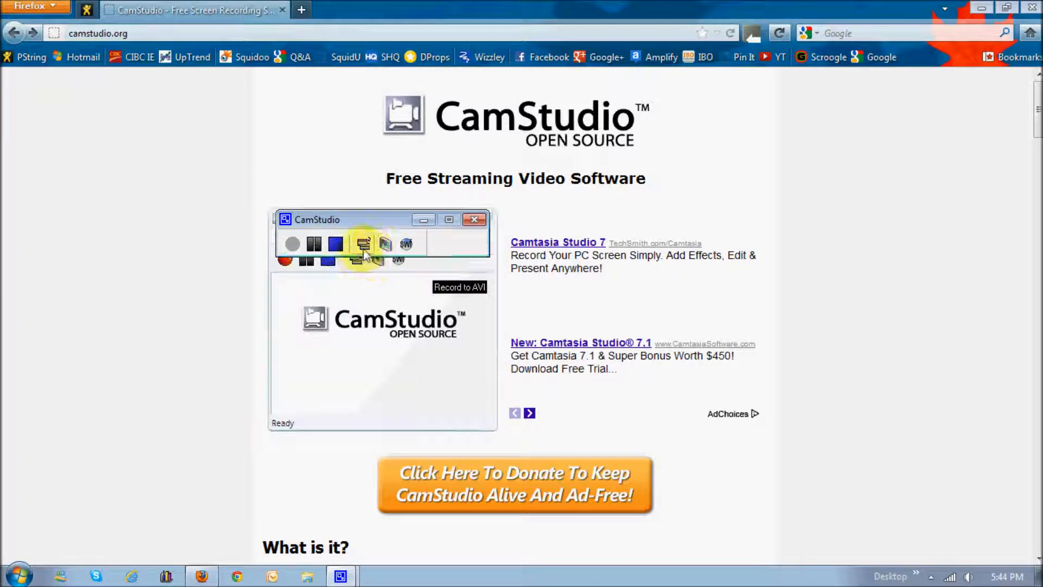
{"action": "left_click", "coordinate": [367, 244]}
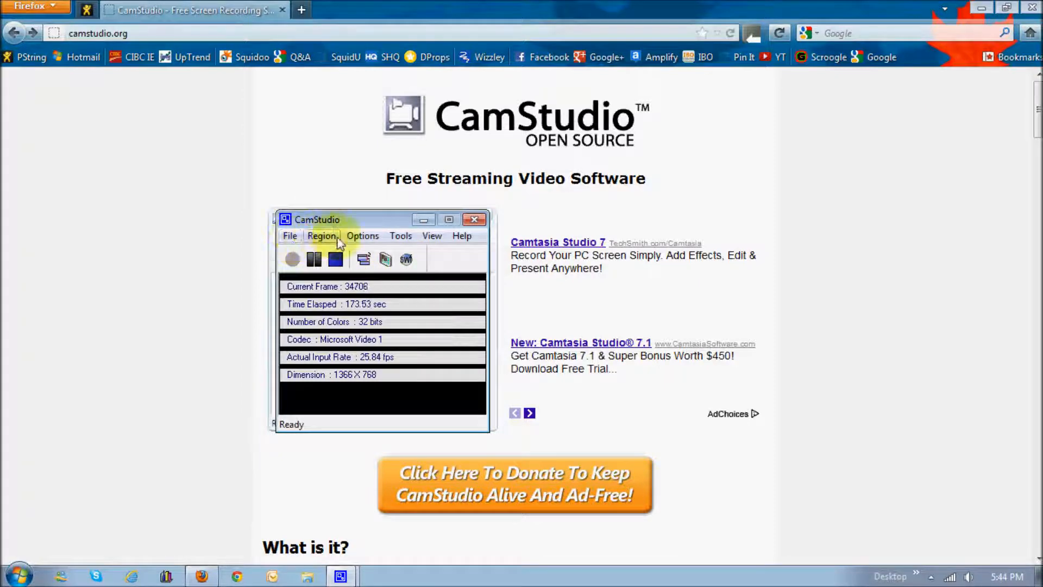
Browse the File and Region menus unchanged, then bring up the Options menu
{"action": "left_click", "coordinate": [291, 237]}
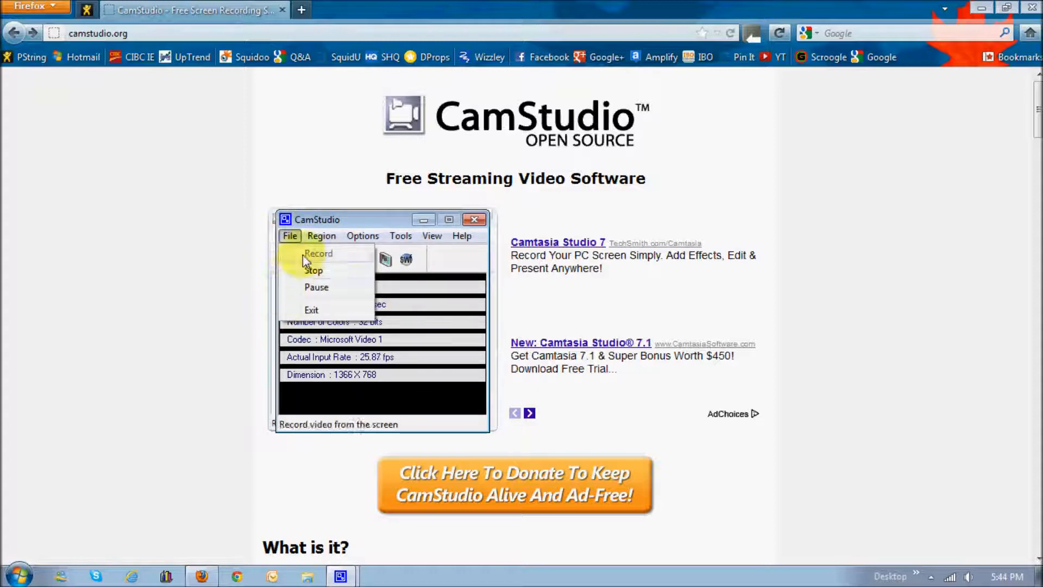
{"action": "left_click", "coordinate": [326, 214]}
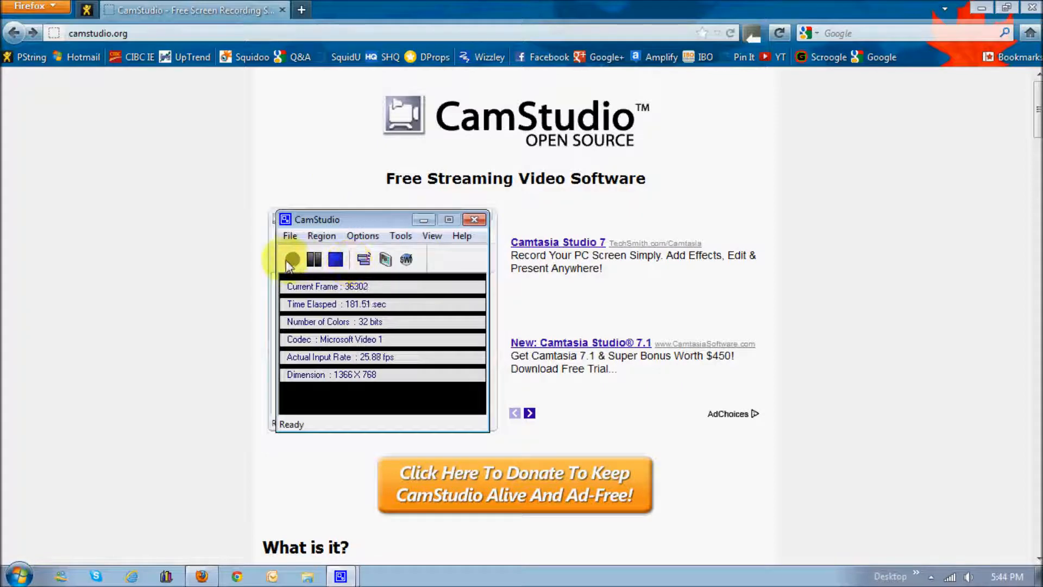
{"action": "left_click", "coordinate": [332, 235]}
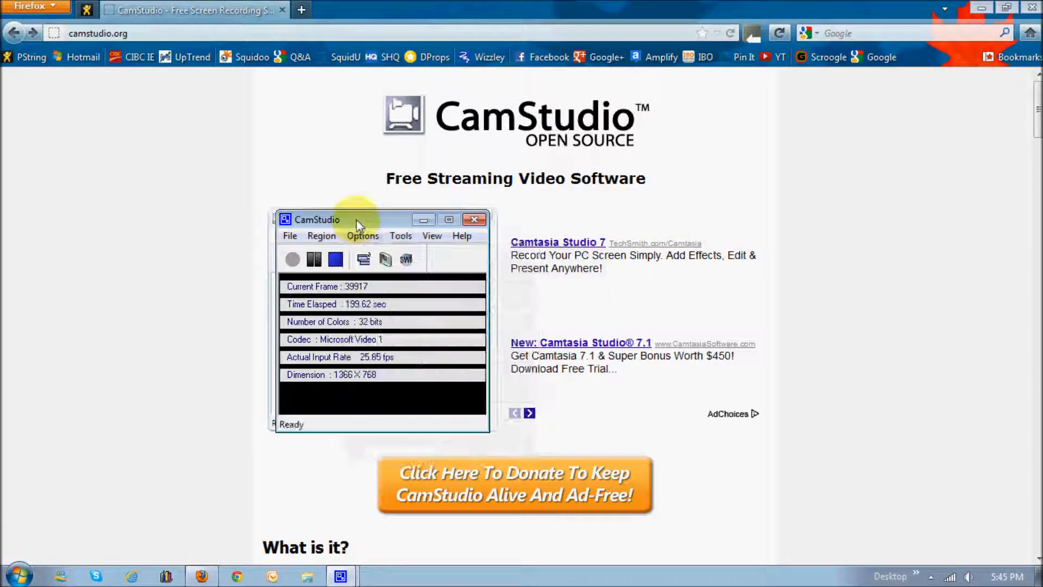
{"action": "left_click", "coordinate": [322, 236]}
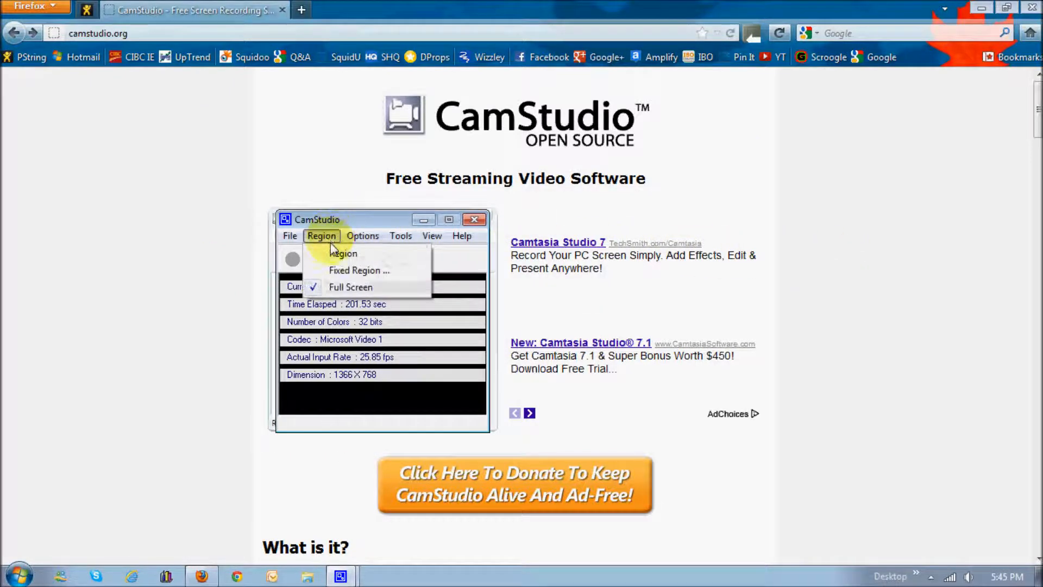
{"action": "left_click", "coordinate": [334, 220]}
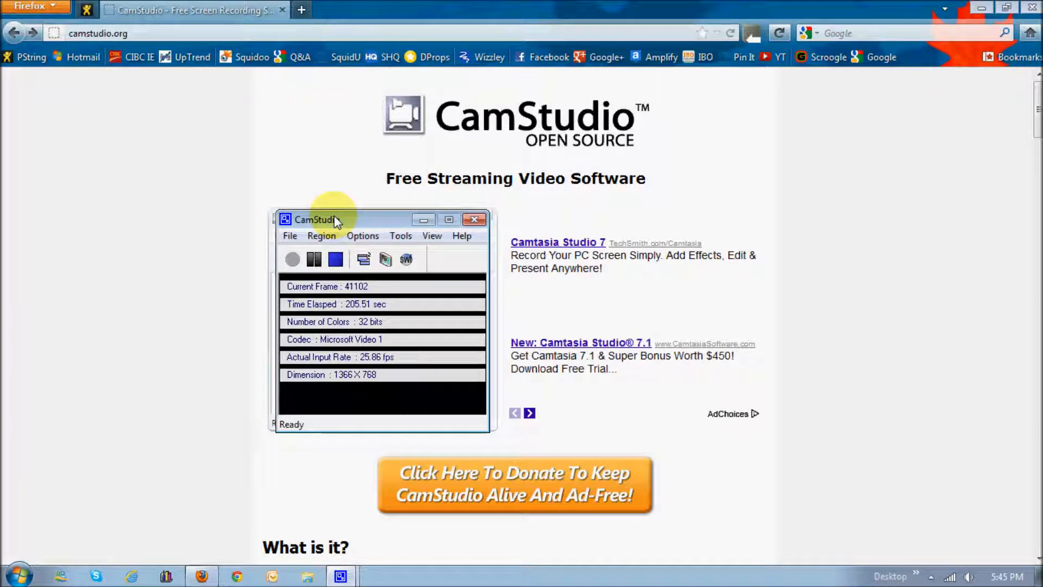
{"action": "left_click", "coordinate": [362, 236]}
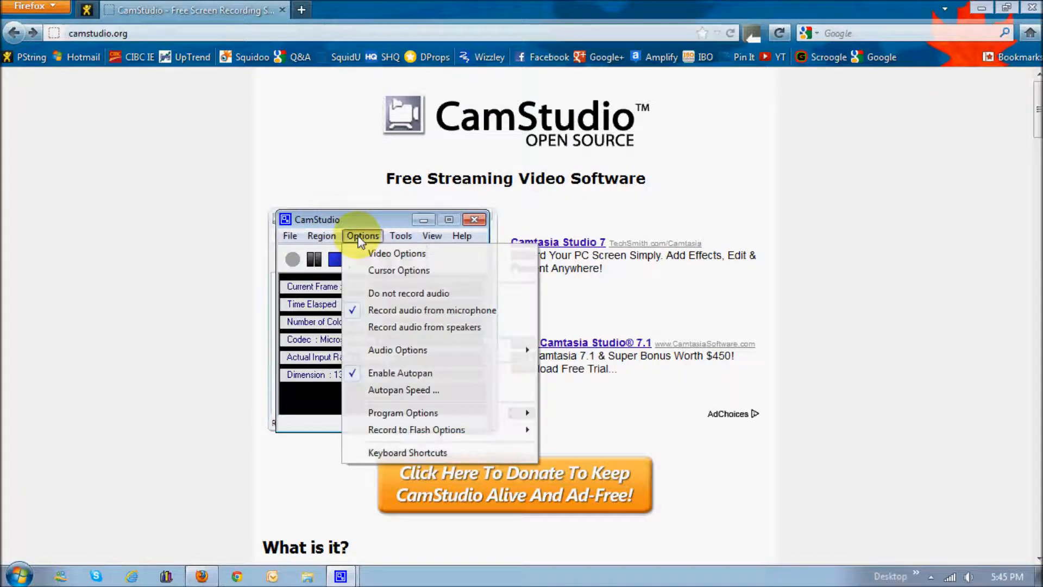
Review Video Options (Microsoft Video 1, quality 70) and cancel without changes
{"action": "left_click", "coordinate": [399, 255]}
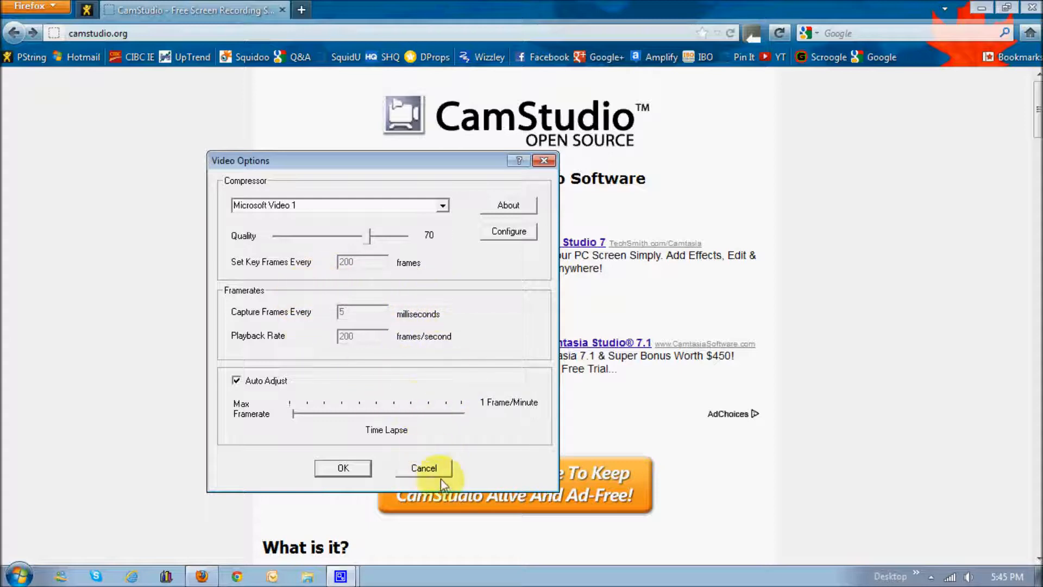
{"action": "left_click", "coordinate": [426, 468]}
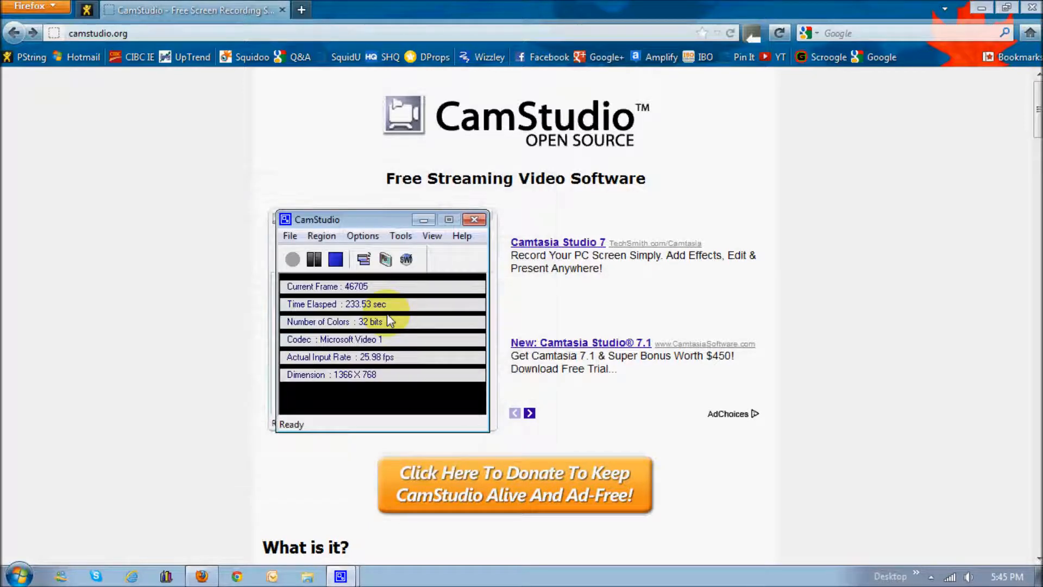
{"action": "left_click", "coordinate": [370, 236]}
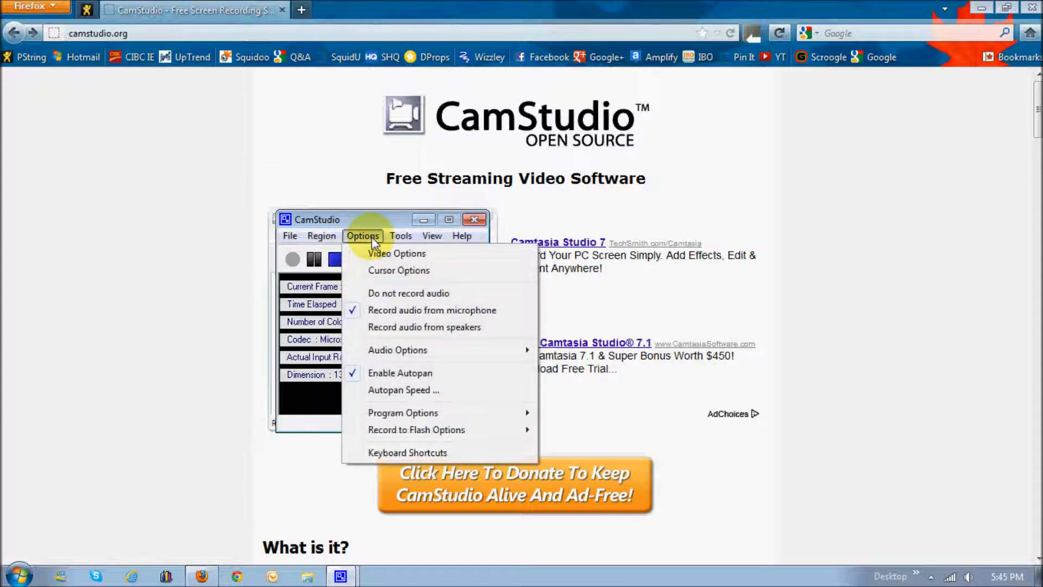
In Cursor Options, try custom and file cursor sources, then return to the actual cursor
{"action": "left_click", "coordinate": [400, 272]}
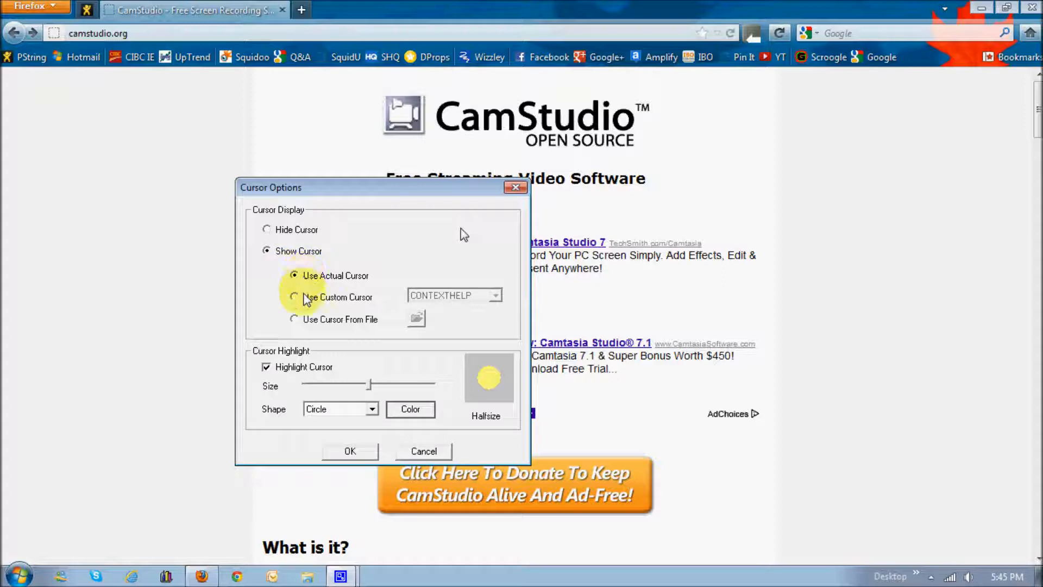
{"action": "left_click", "coordinate": [294, 297]}
{"action": "left_click", "coordinate": [495, 295]}
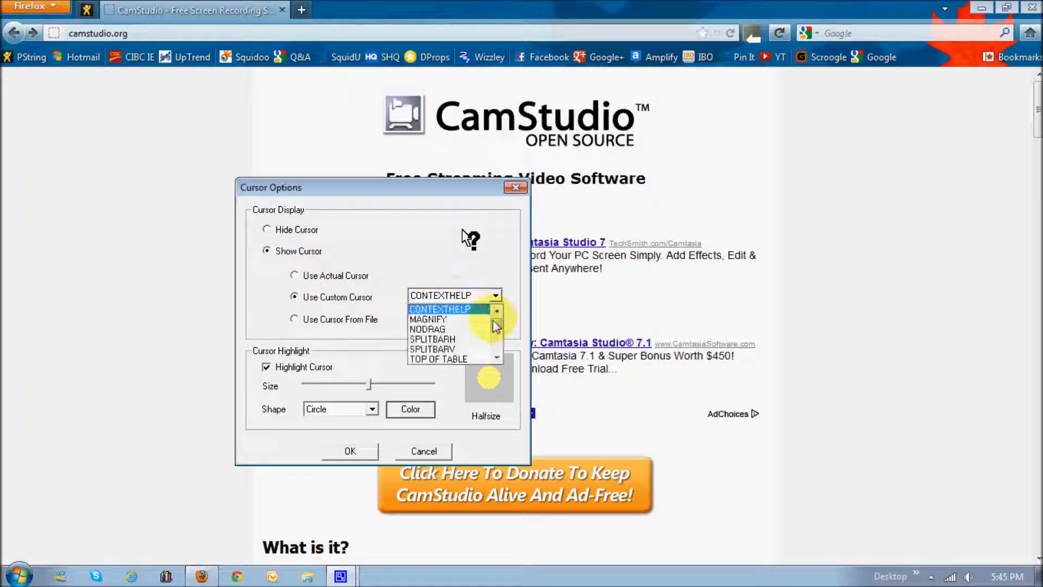
{"action": "scroll", "coordinate": [495, 330], "scroll_direction": "down", "scroll_amount": 5}
{"action": "scroll", "coordinate": [493, 318], "scroll_direction": "up", "scroll_amount": 5}
{"action": "left_click", "coordinate": [435, 272]}
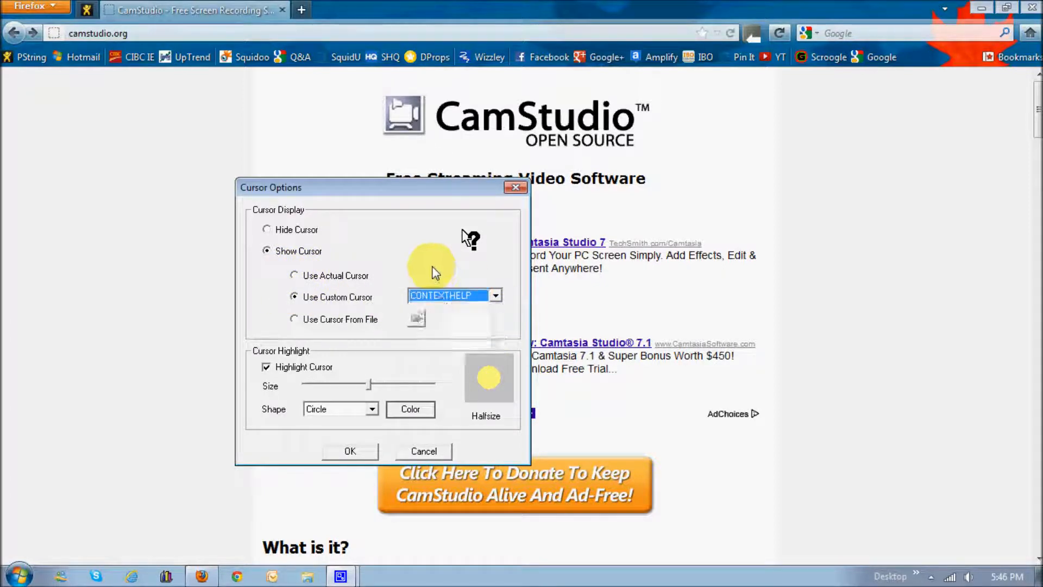
{"action": "left_click", "coordinate": [295, 319]}
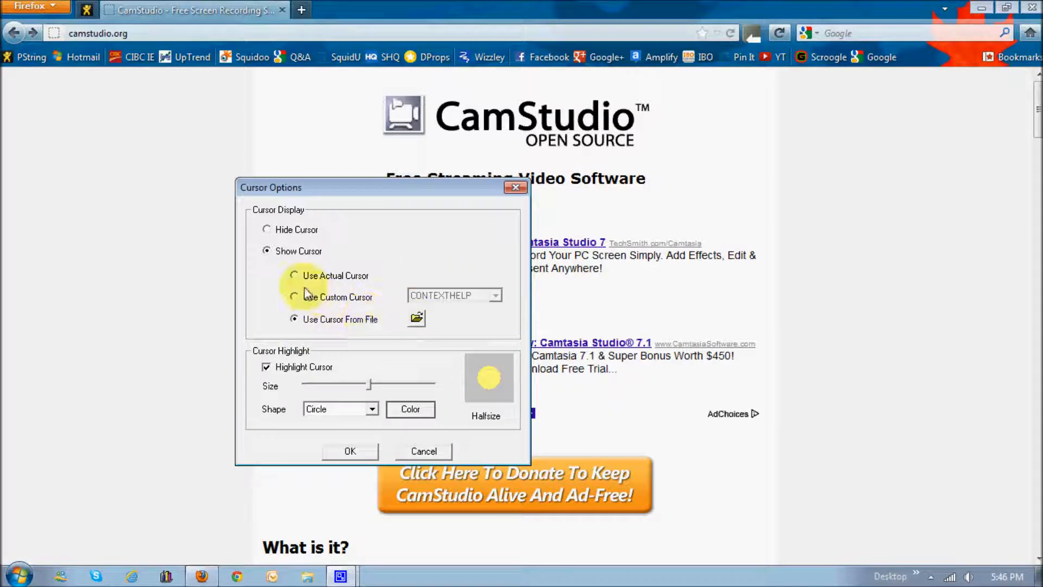
{"action": "left_click", "coordinate": [295, 276]}
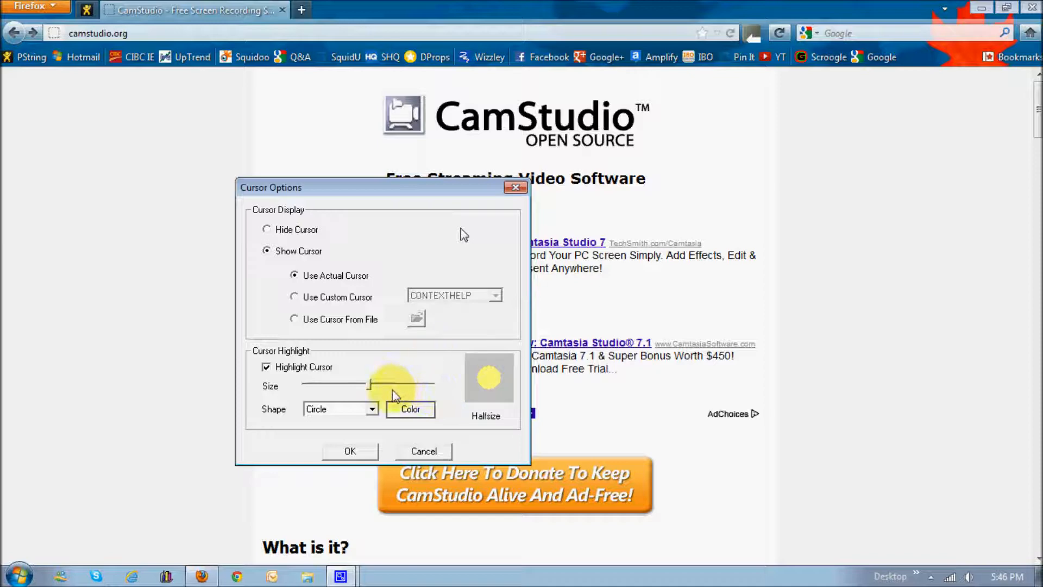
Enlarge the highlight and try ellipse, square and rectangle shapes, then cancel unsaved
{"action": "left_click_drag", "start_coordinate": [369, 389], "coordinate": [380, 393]}
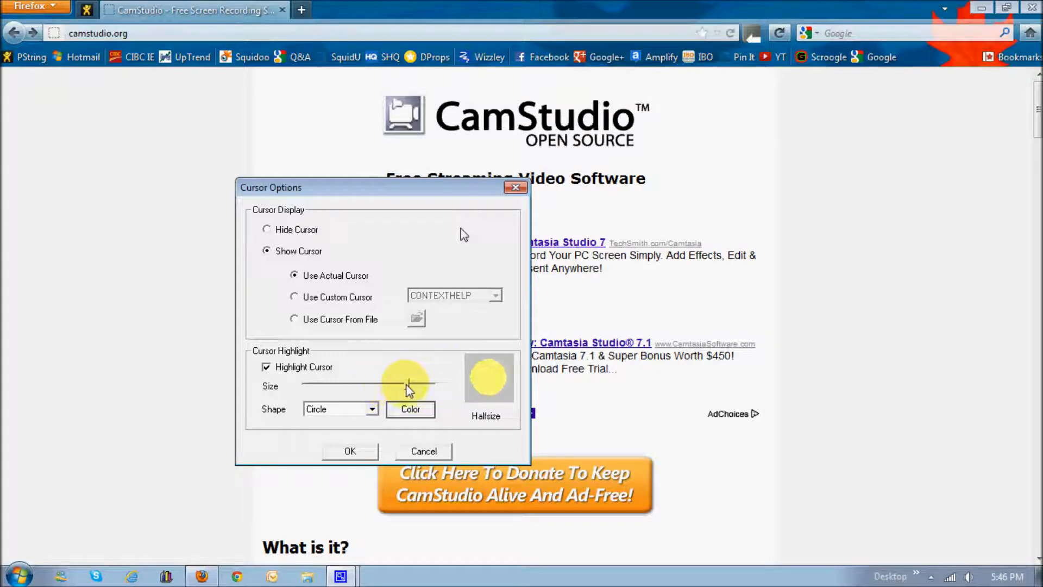
{"action": "left_click", "coordinate": [371, 409]}
{"action": "left_click", "coordinate": [341, 434]}
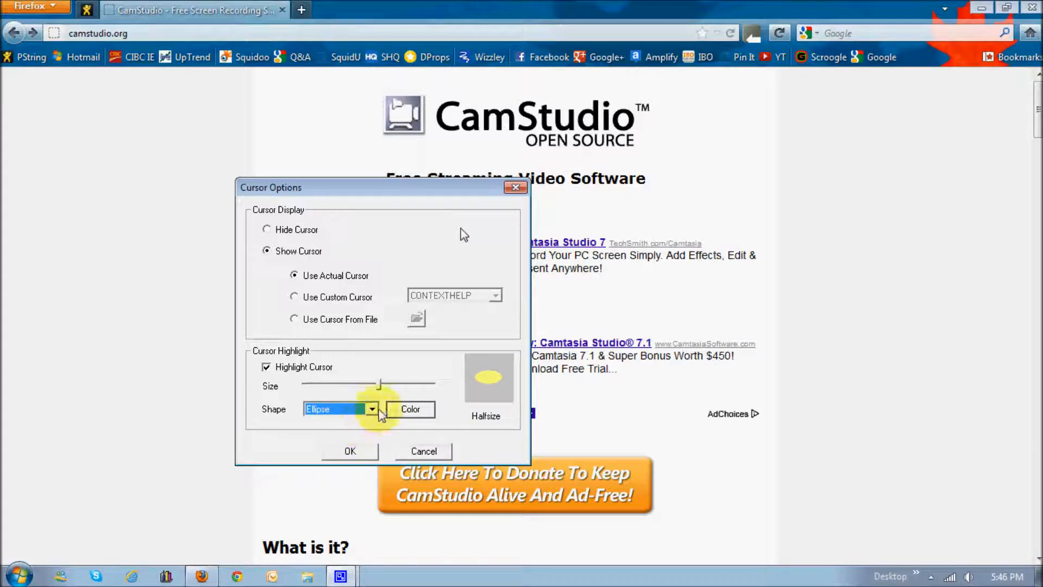
{"action": "left_click", "coordinate": [368, 409]}
{"action": "left_click", "coordinate": [351, 444]}
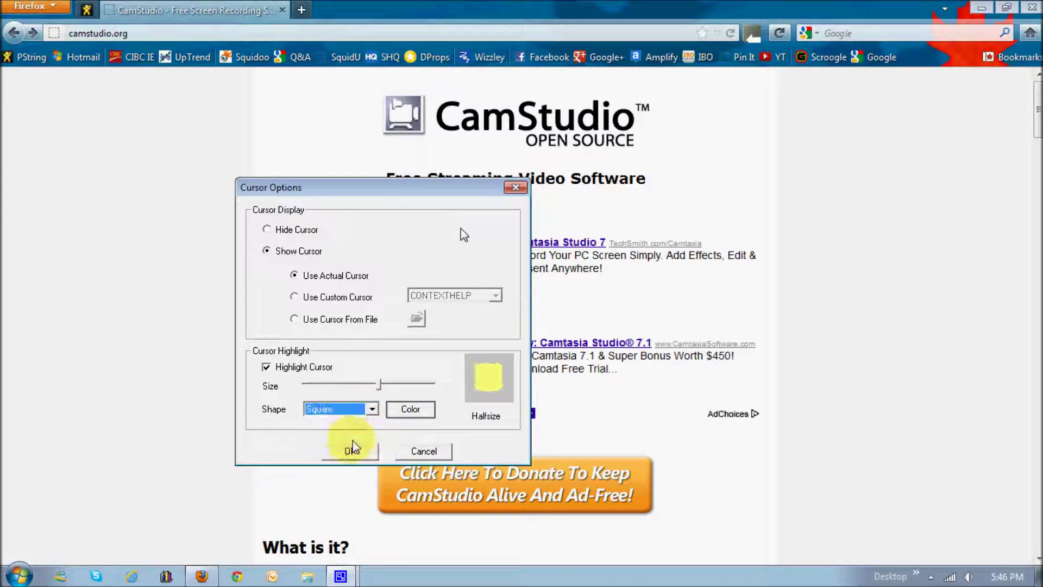
{"action": "left_click", "coordinate": [372, 409]}
{"action": "left_click", "coordinate": [354, 455]}
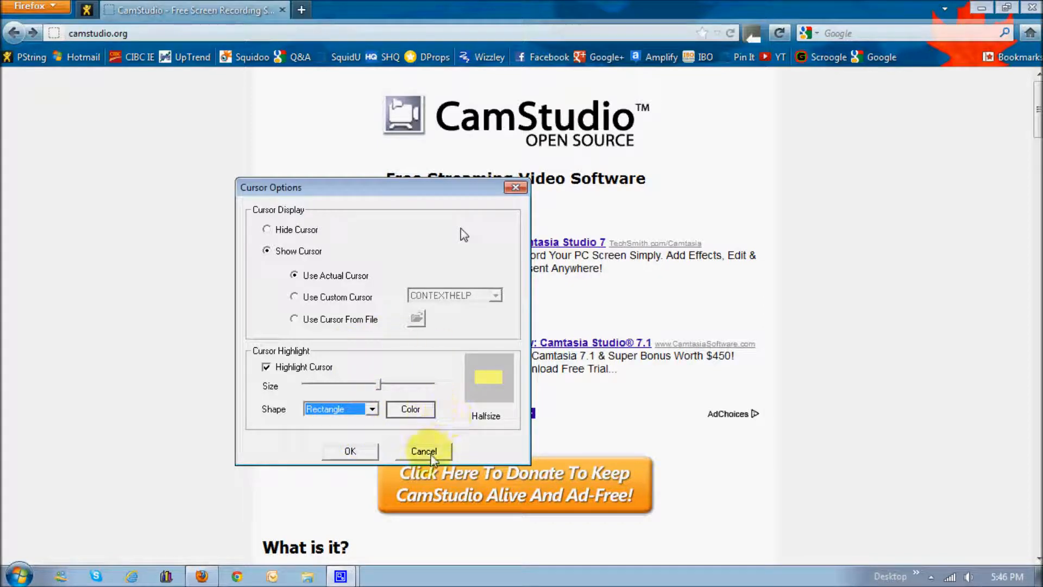
{"action": "left_click", "coordinate": [426, 451]}
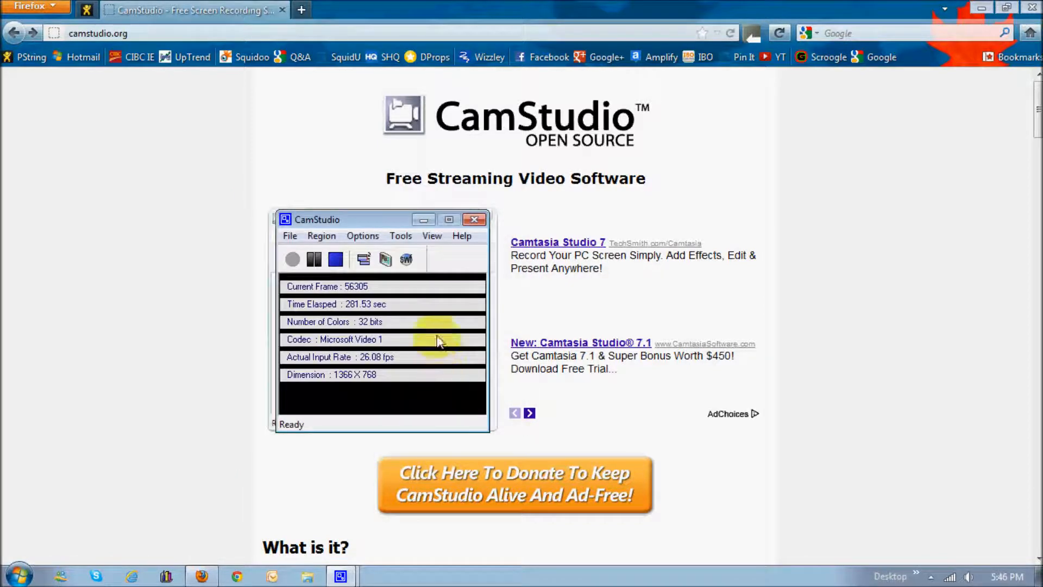
Bring up the Options menu to reach the Audio Options submenu
{"action": "left_click", "coordinate": [372, 240]}
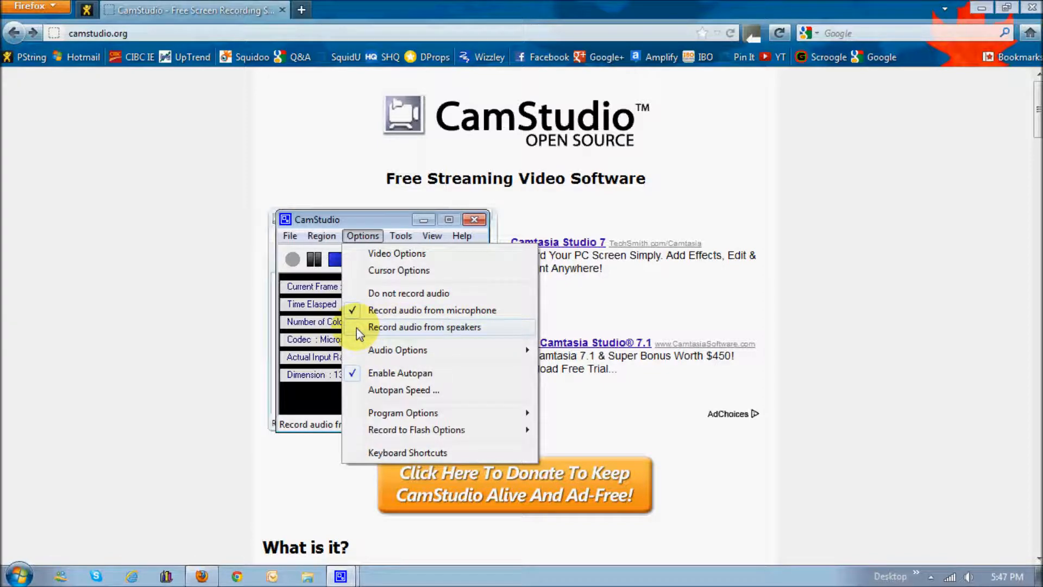
{"action": "mouse_move", "coordinate": [398, 350]}
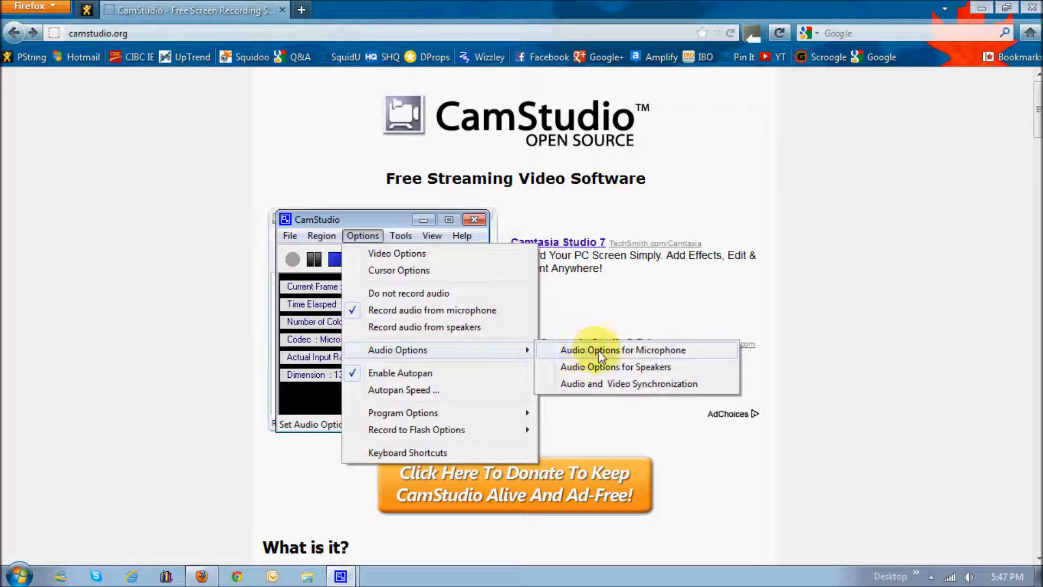
Review microphone audio settings and capture devices, keep the Logitech microphone, and cancel
{"action": "left_click", "coordinate": [669, 351]}
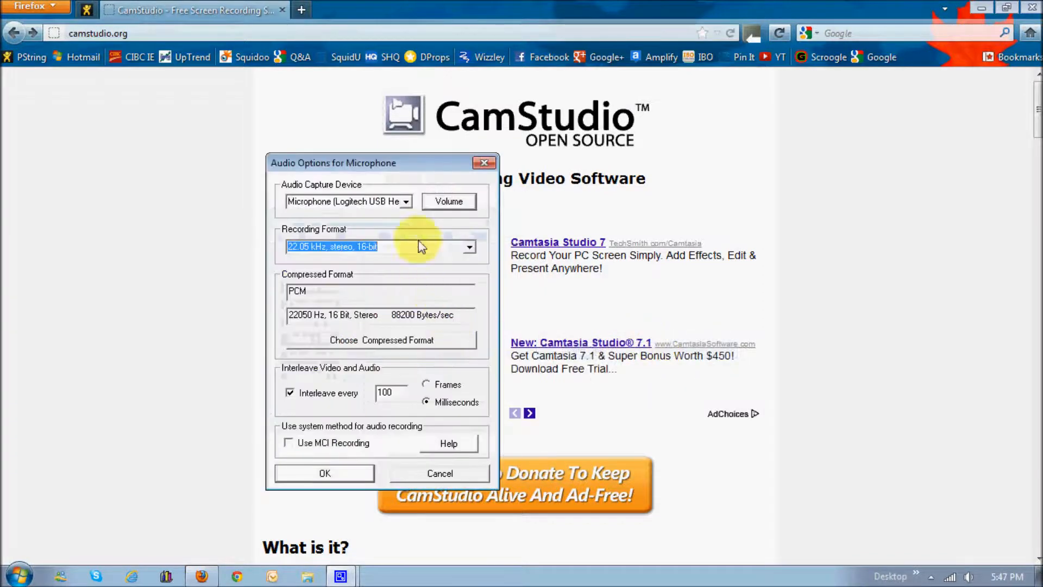
{"action": "left_click", "coordinate": [405, 203]}
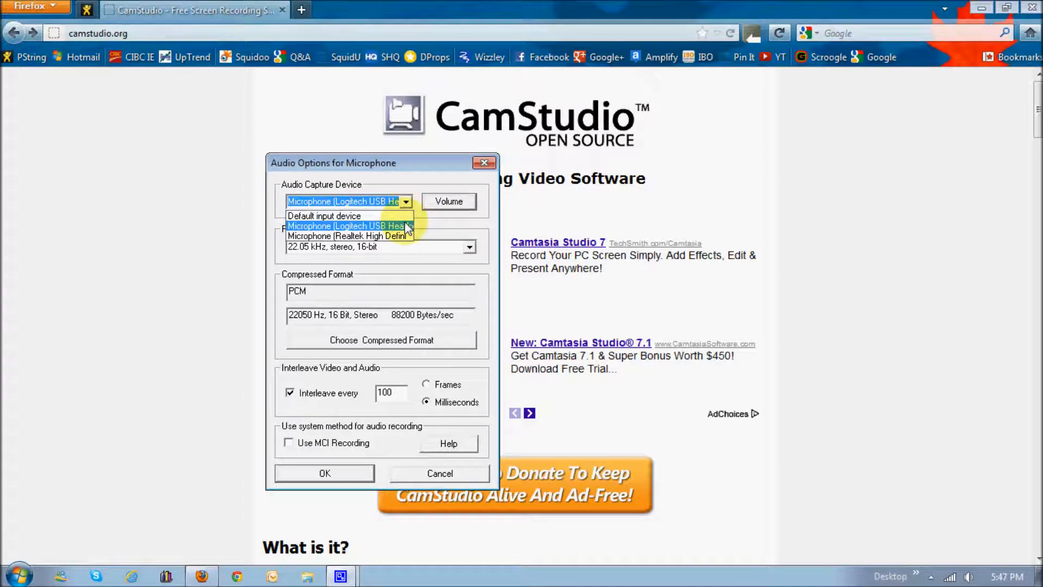
{"action": "left_click", "coordinate": [416, 180]}
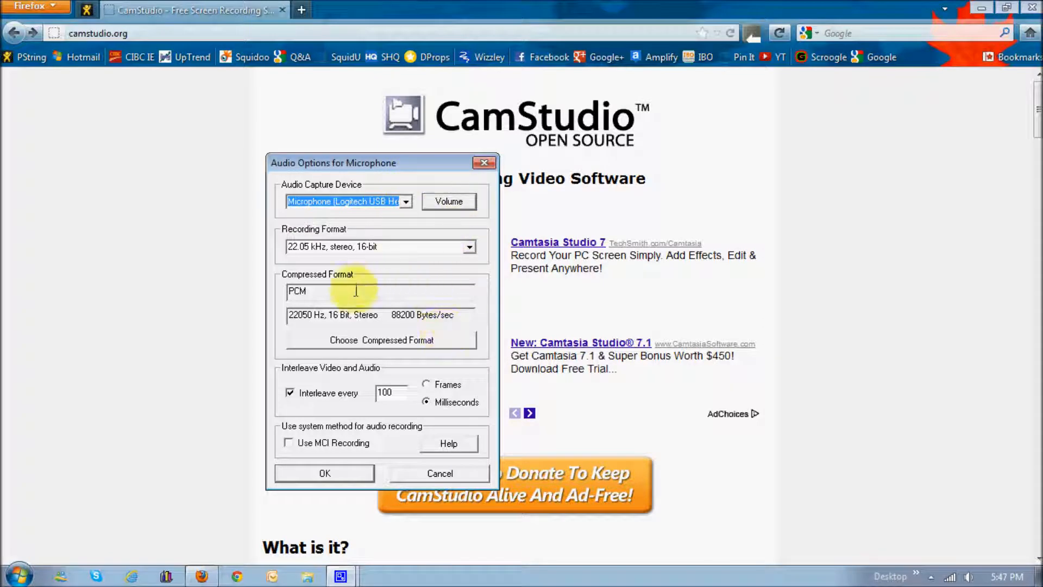
{"action": "left_click", "coordinate": [435, 475]}
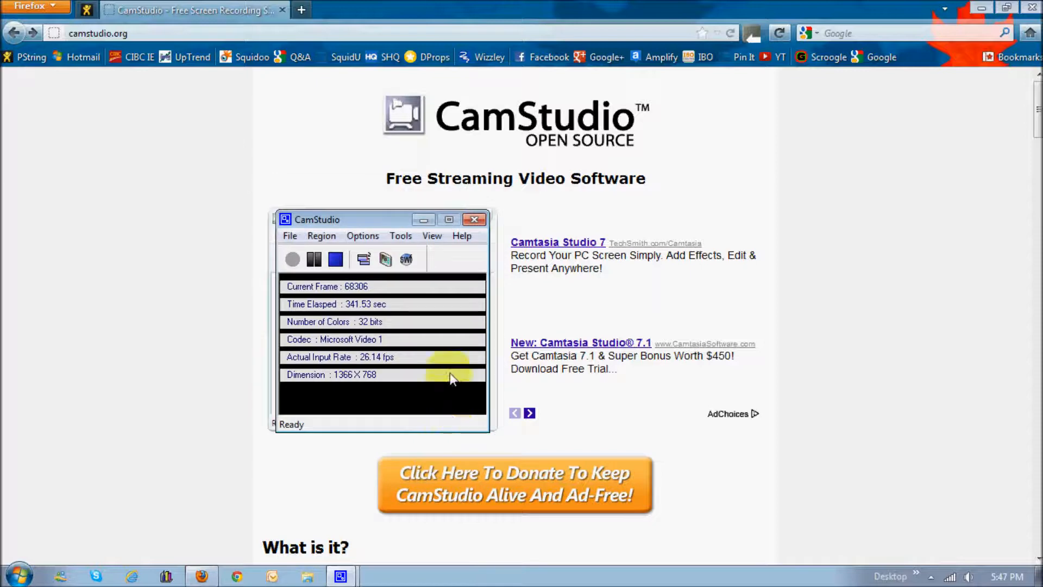
Glance at the Options and Region menus, then choose Autopan Speed from Options
{"action": "left_click", "coordinate": [363, 236]}
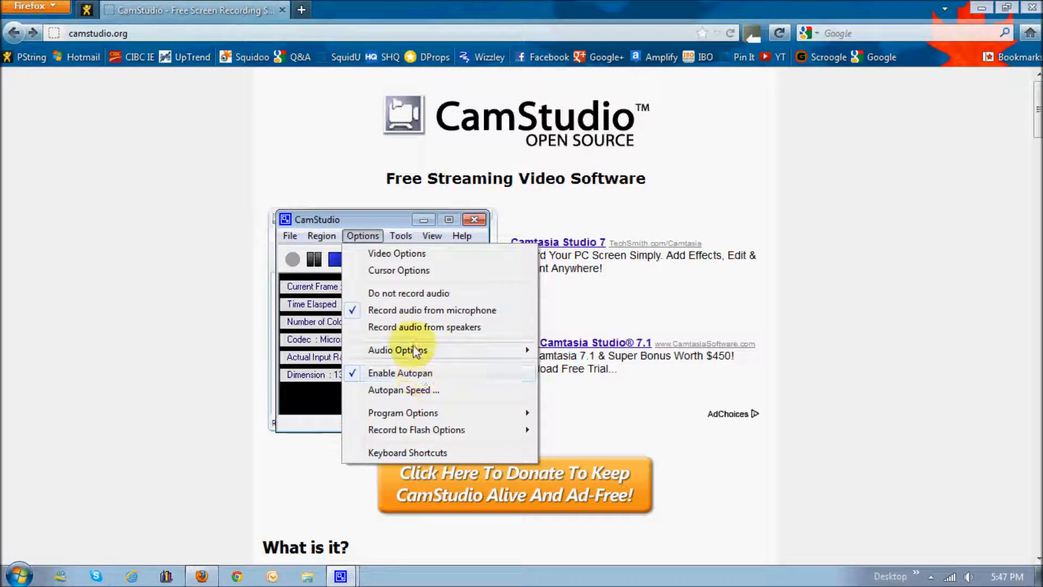
{"action": "left_click", "coordinate": [360, 222]}
{"action": "left_click", "coordinate": [327, 235]}
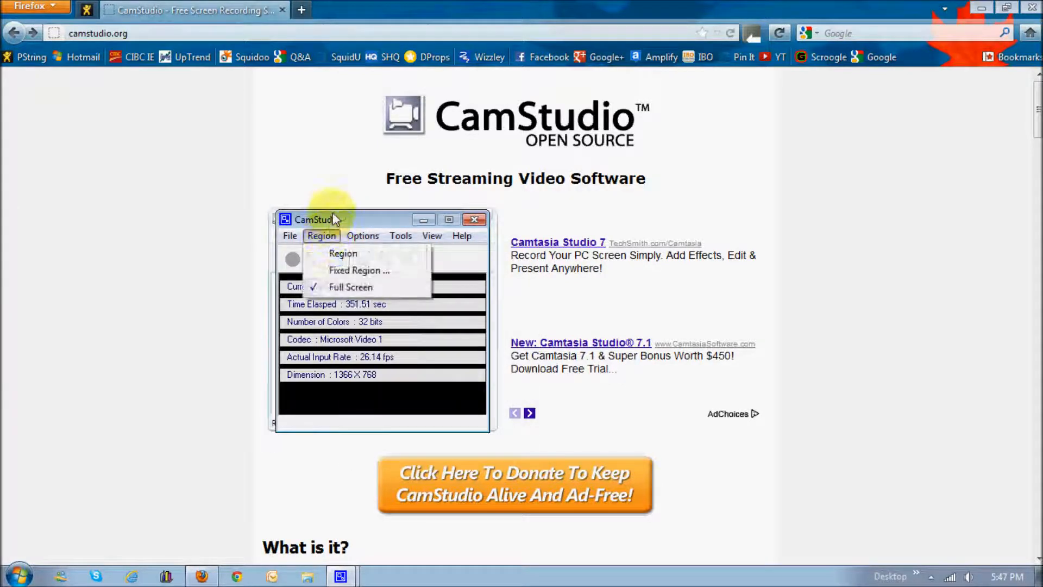
{"action": "left_click", "coordinate": [333, 213]}
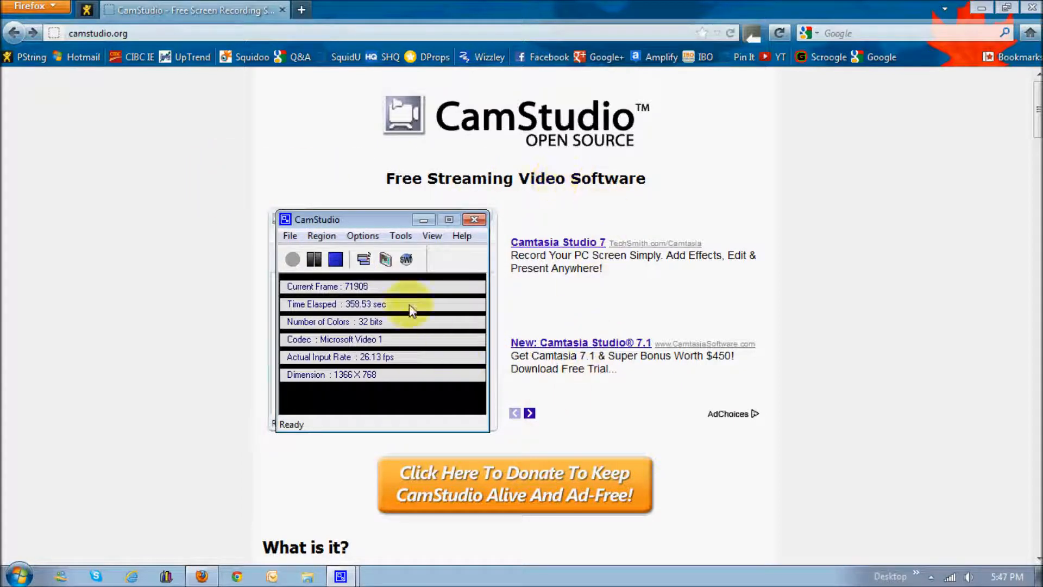
{"action": "left_click", "coordinate": [363, 235]}
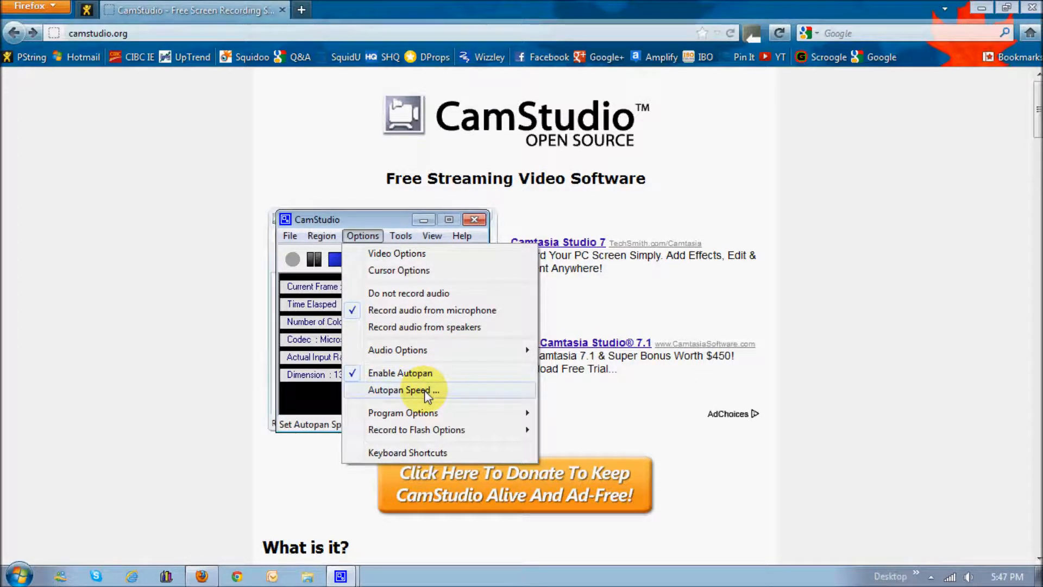
{"action": "left_click", "coordinate": [427, 391]}
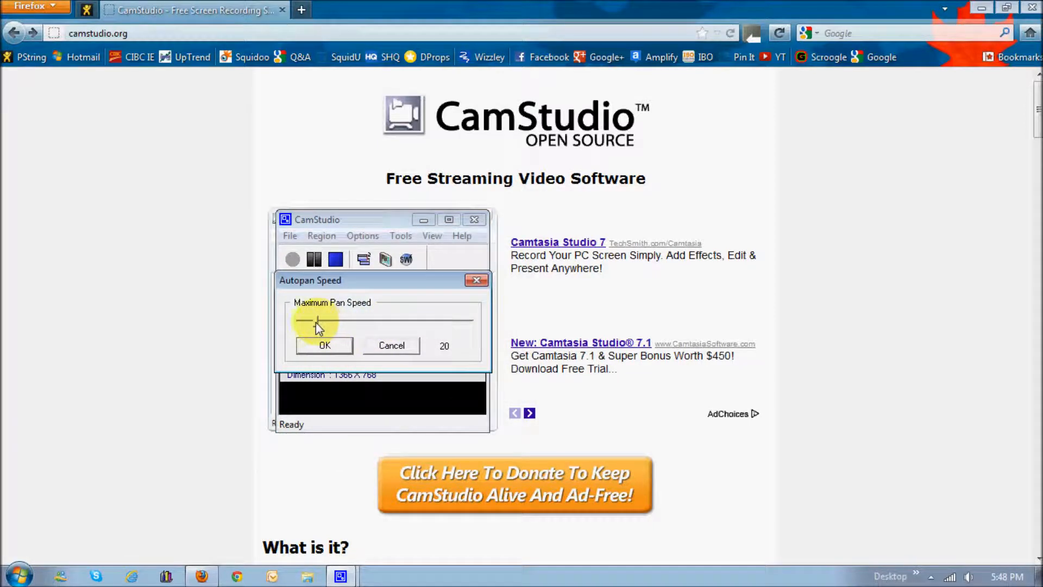
Raise the maximum autopan speed from 20 toward 82, close the dialog and return to Options
{"action": "left_click_drag", "start_coordinate": [319, 322], "coordinate": [369, 324]}
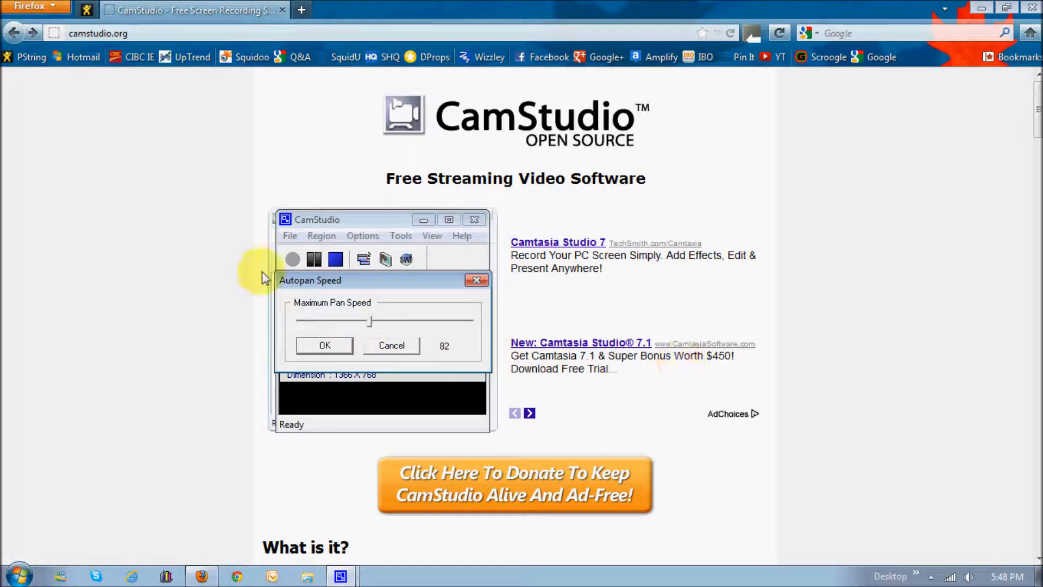
{"action": "left_click", "coordinate": [475, 281]}
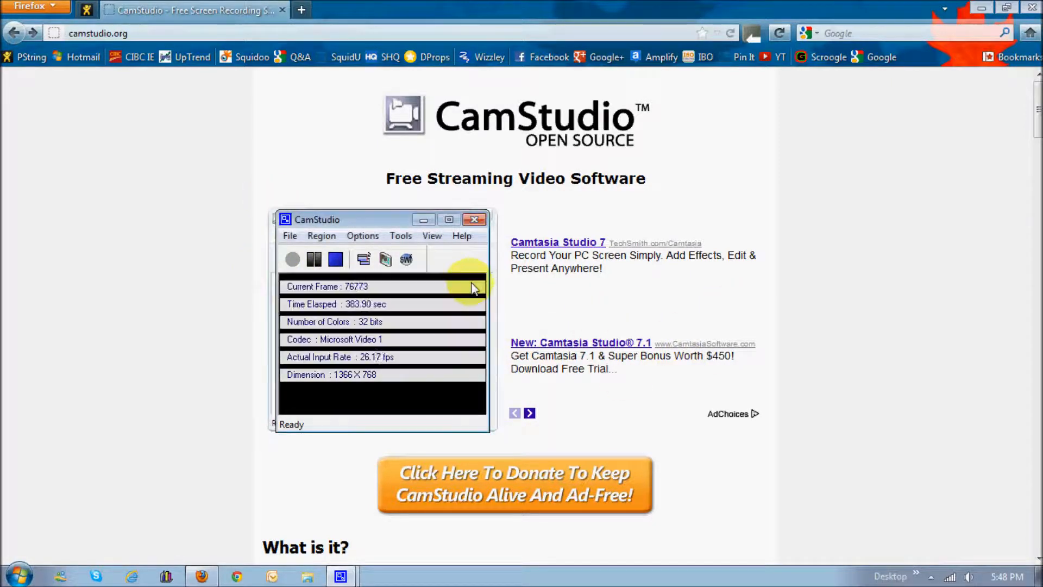
{"action": "left_click", "coordinate": [370, 238]}
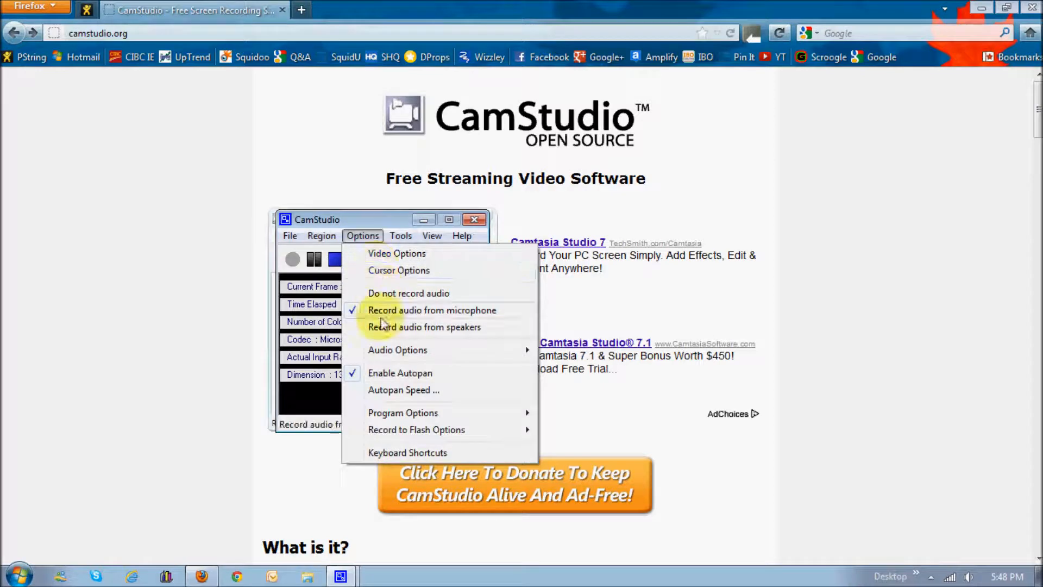
{"action": "mouse_move", "coordinate": [402, 413]}
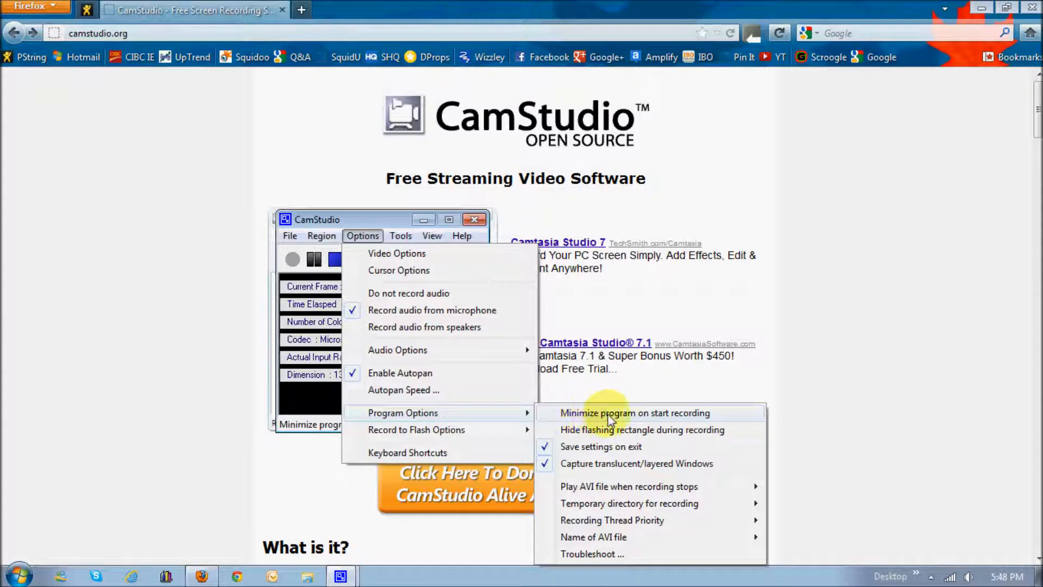
Close the Program Options submenu and reopen the Options menu to view program settings
{"action": "left_click", "coordinate": [680, 414]}
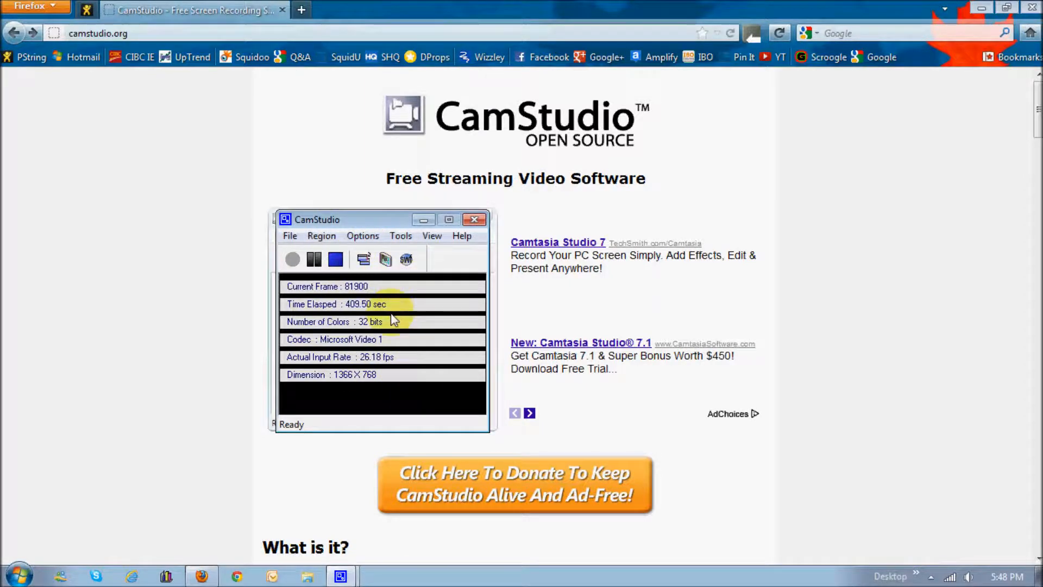
{"action": "left_click", "coordinate": [373, 238]}
{"action": "mouse_move", "coordinate": [403, 413]}
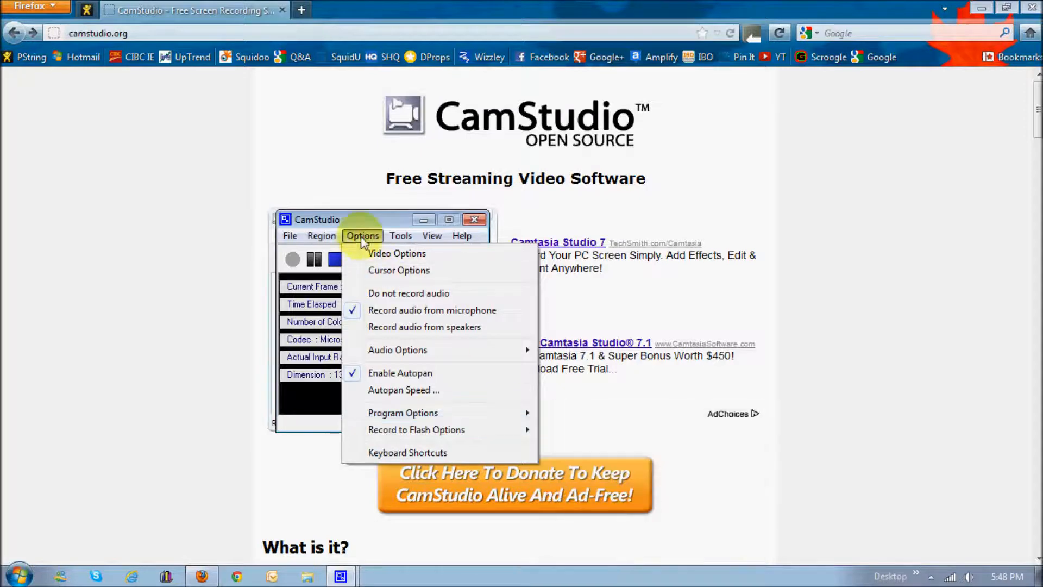
Review the Video Options dialog (compressor, quality, framerate) and cancel without changes
{"action": "left_click", "coordinate": [382, 223]}
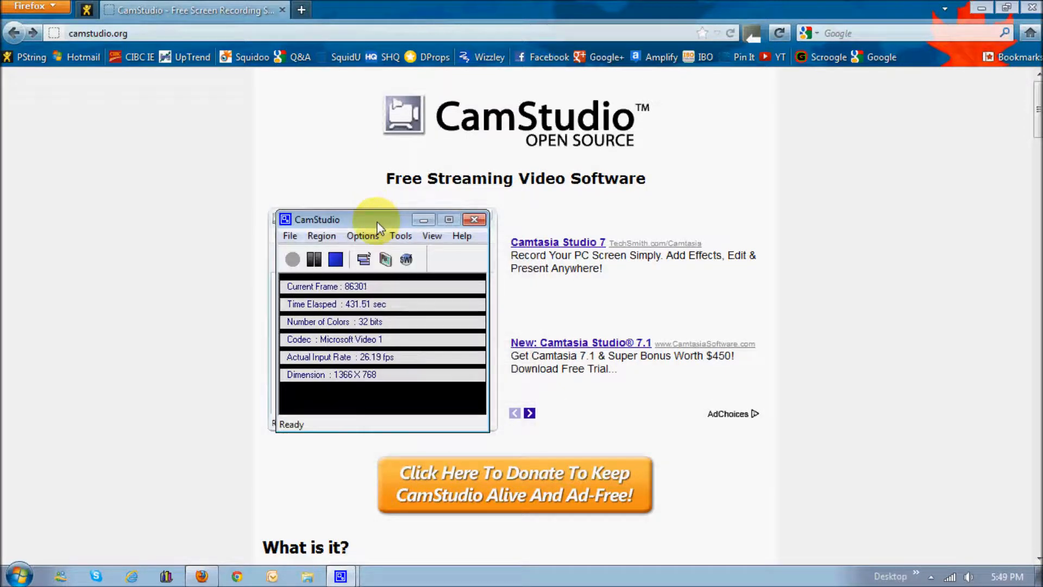
{"action": "left_click", "coordinate": [367, 235]}
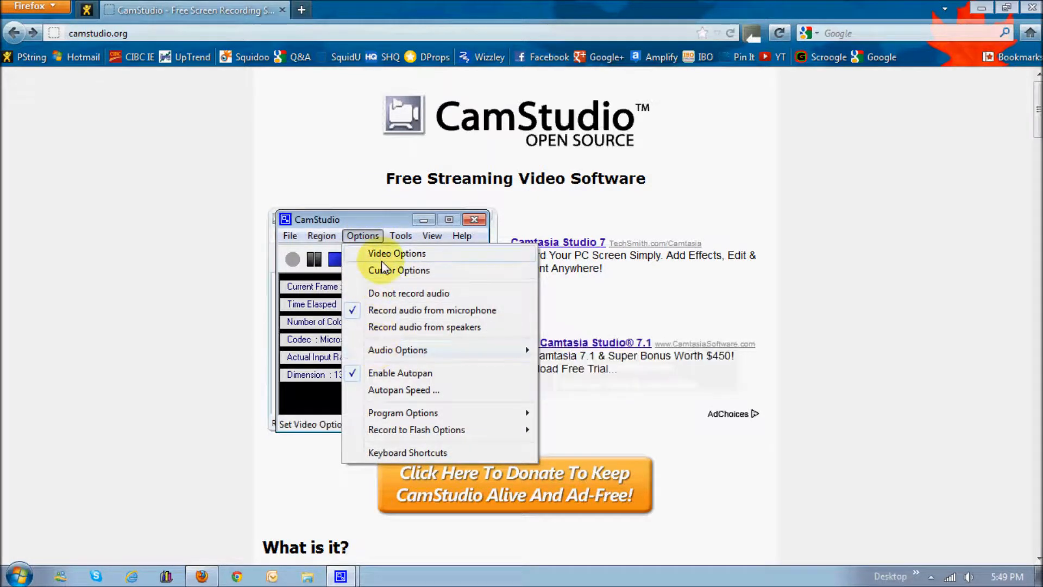
{"action": "left_click", "coordinate": [381, 256]}
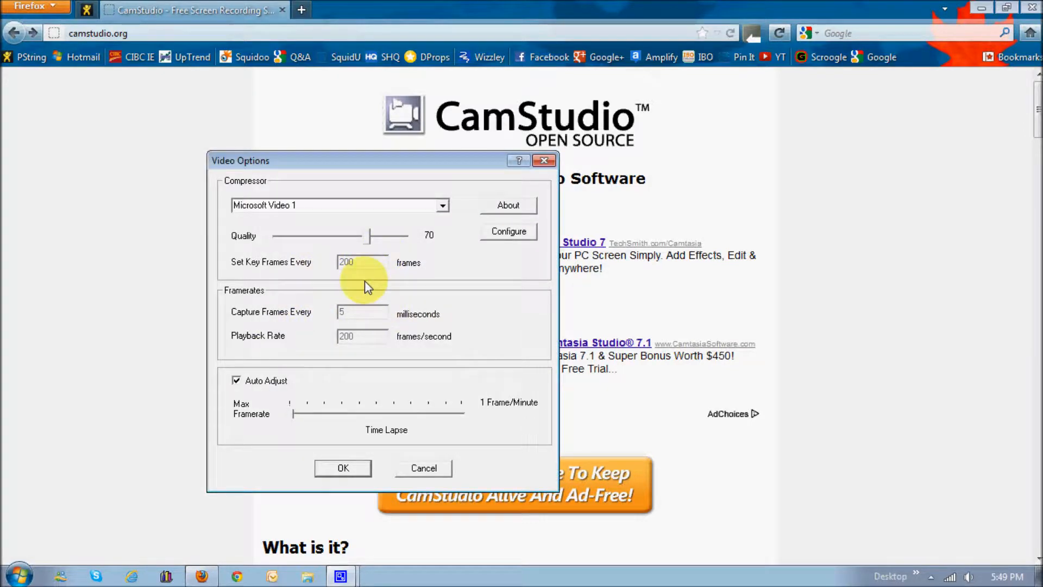
{"action": "left_click", "coordinate": [437, 469]}
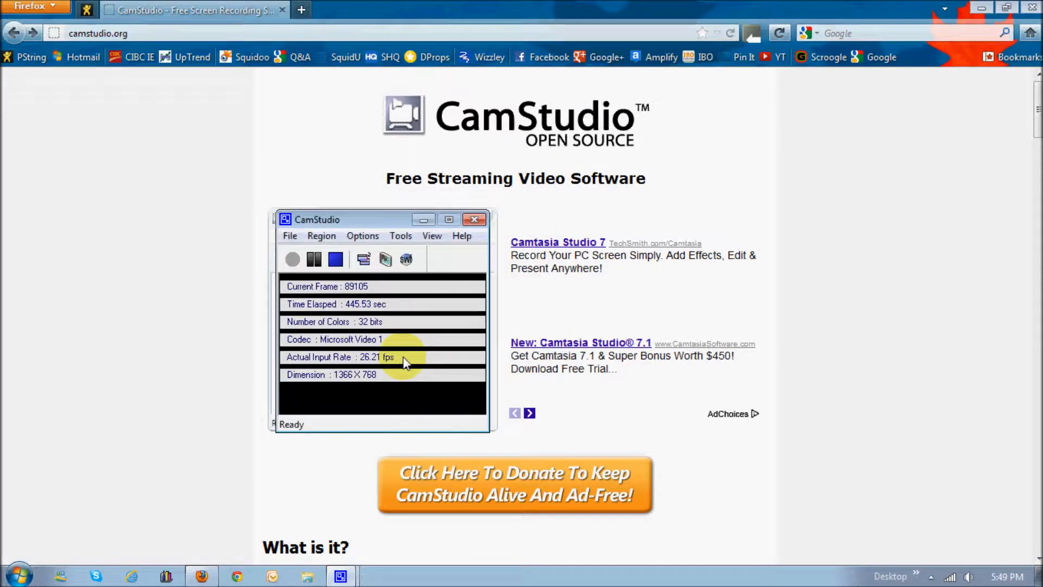